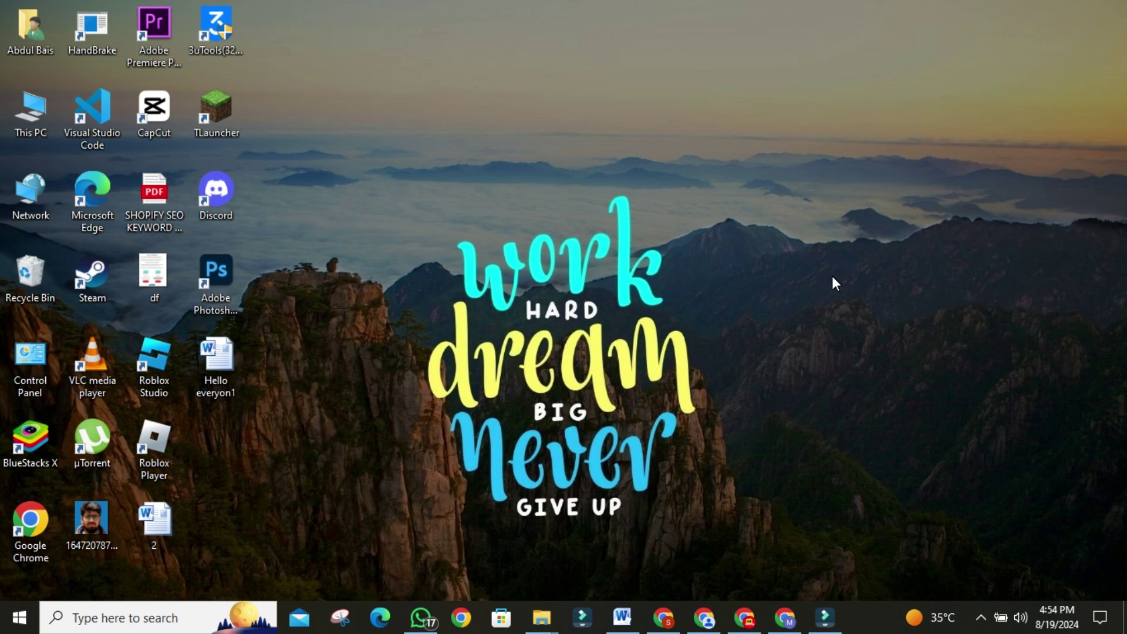
Switch to Chrome, search the web for podcastle in a new tab, and open the Podcastle website.
{"action": "left_click", "coordinate": [663, 618]}
{"action": "left_click", "coordinate": [785, 618]}
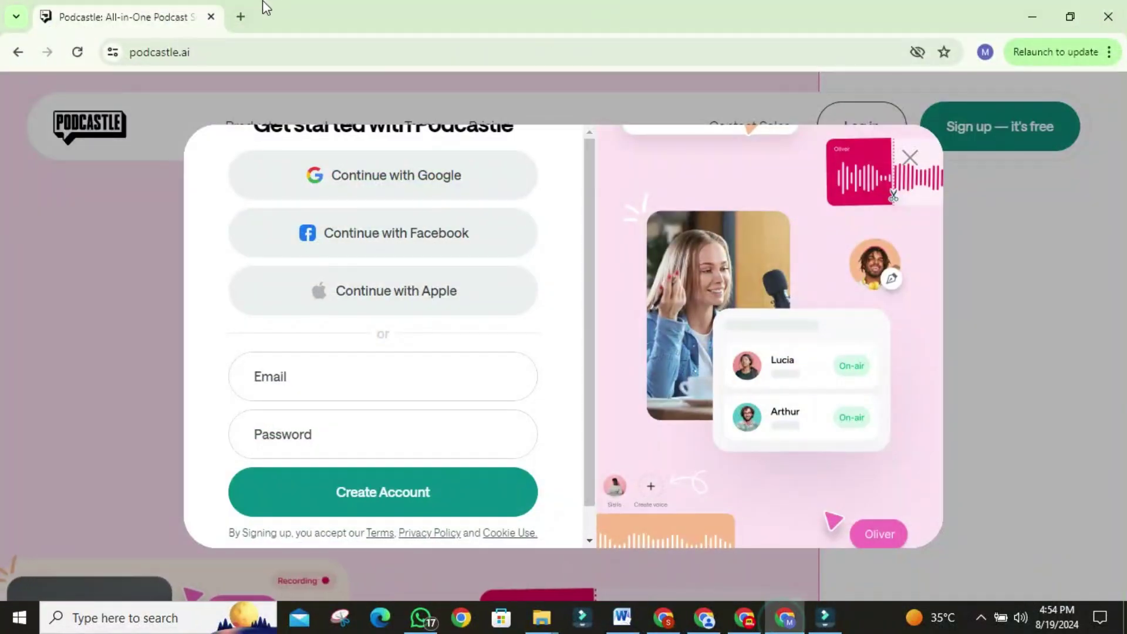
{"action": "left_click", "coordinate": [240, 16]}
{"action": "left_click", "coordinate": [199, 51]}
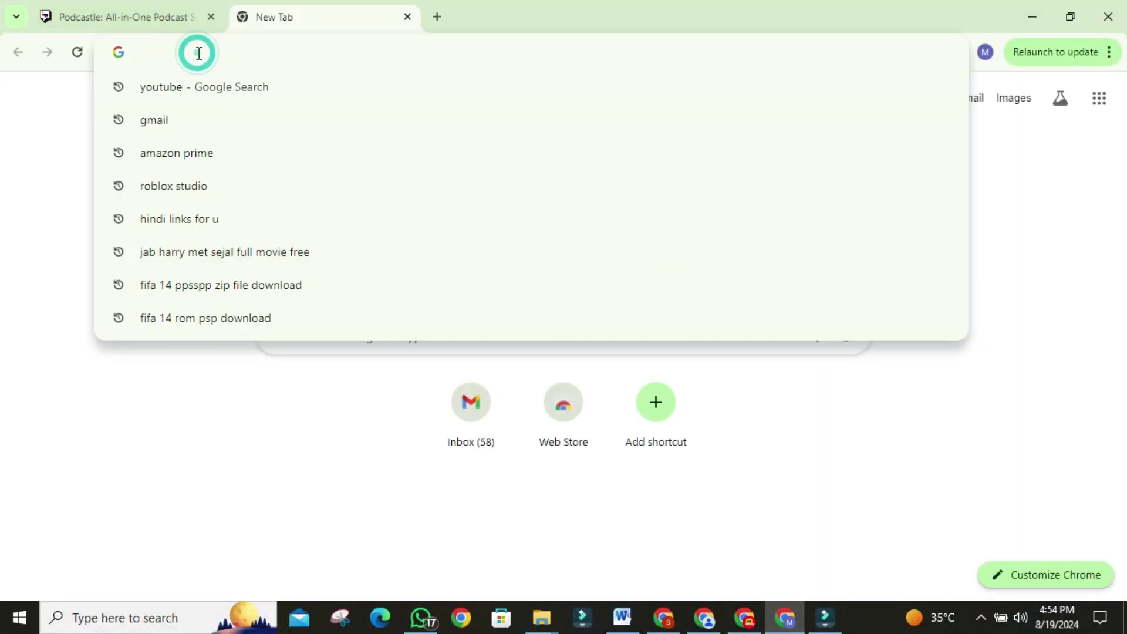
{"action": "type", "text": "pa"}
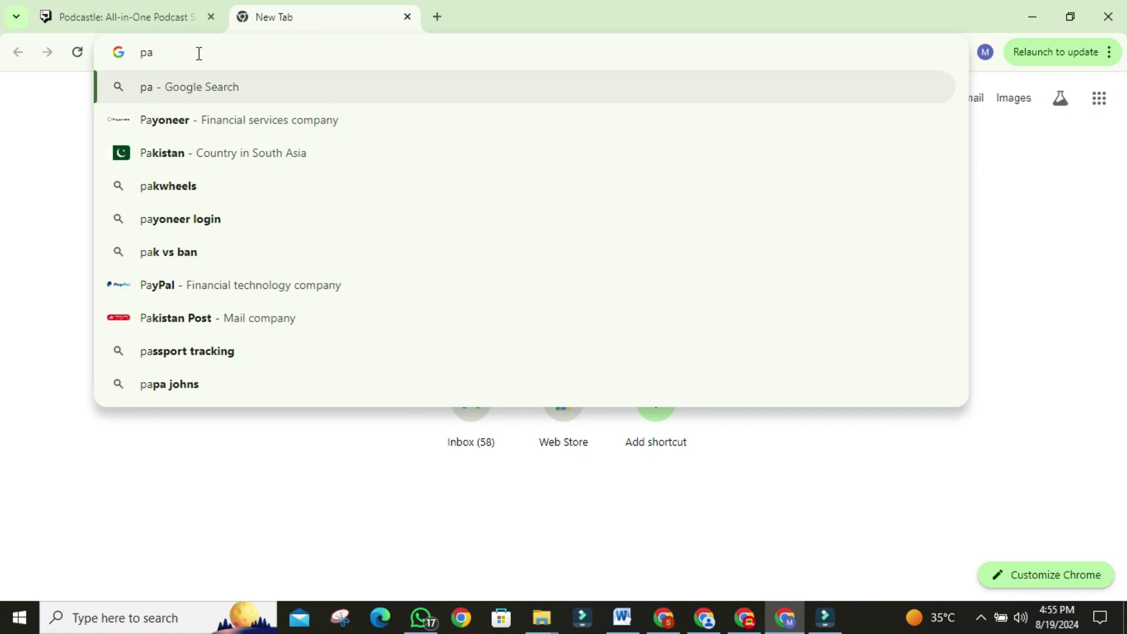
{"action": "key", "text": "BackSpace"}
{"action": "type", "text": "odcastle"}
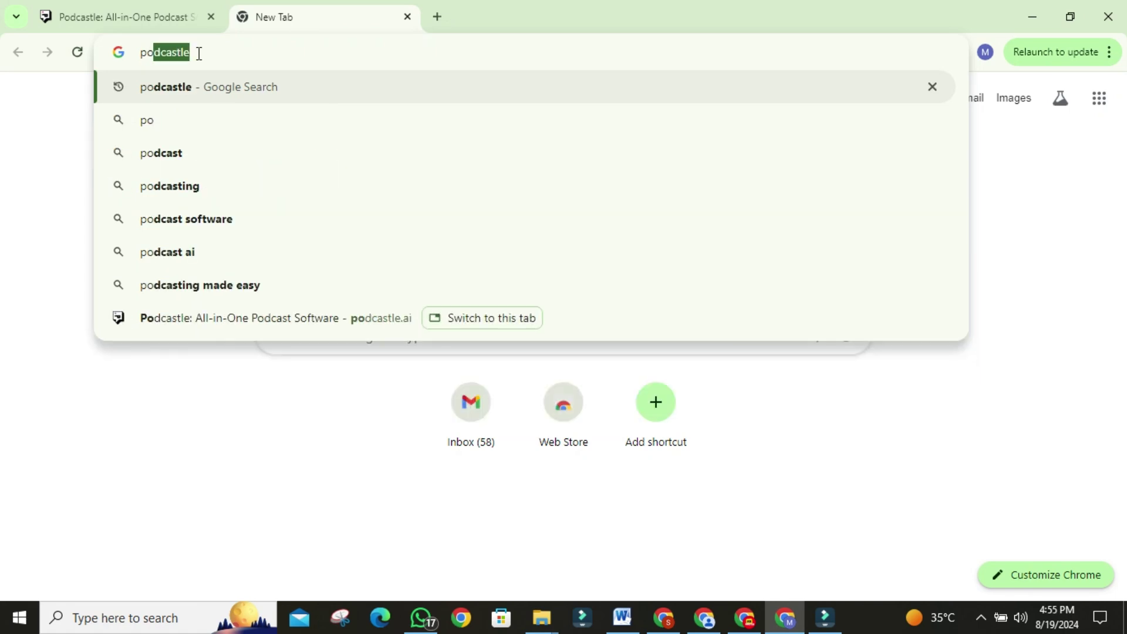
{"action": "key", "text": "Return"}
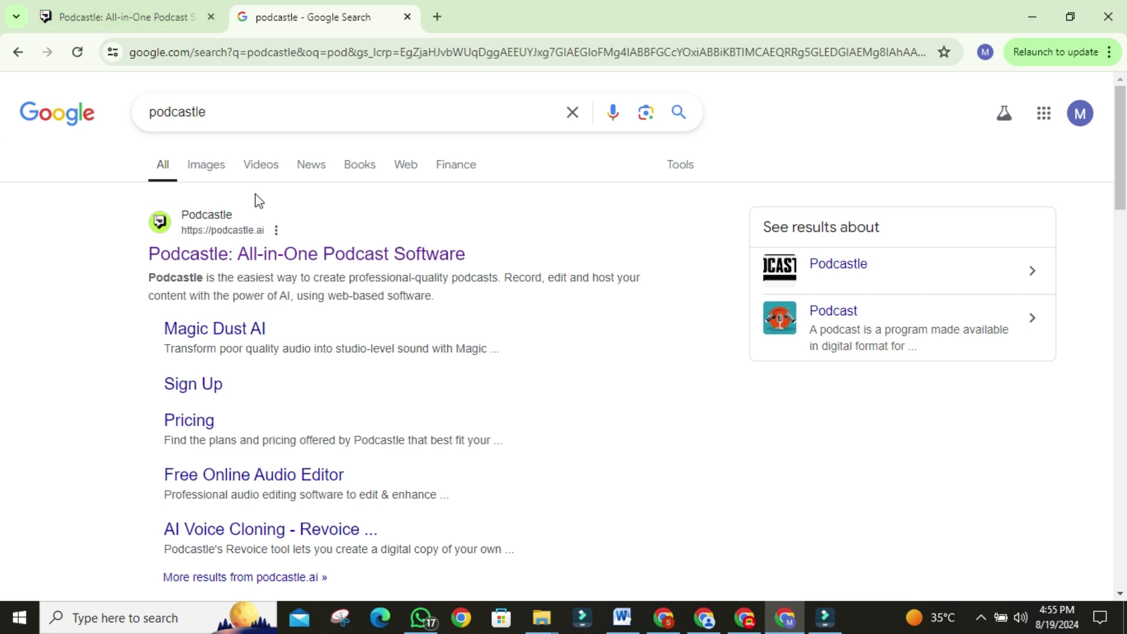
{"action": "left_click", "coordinate": [364, 264]}
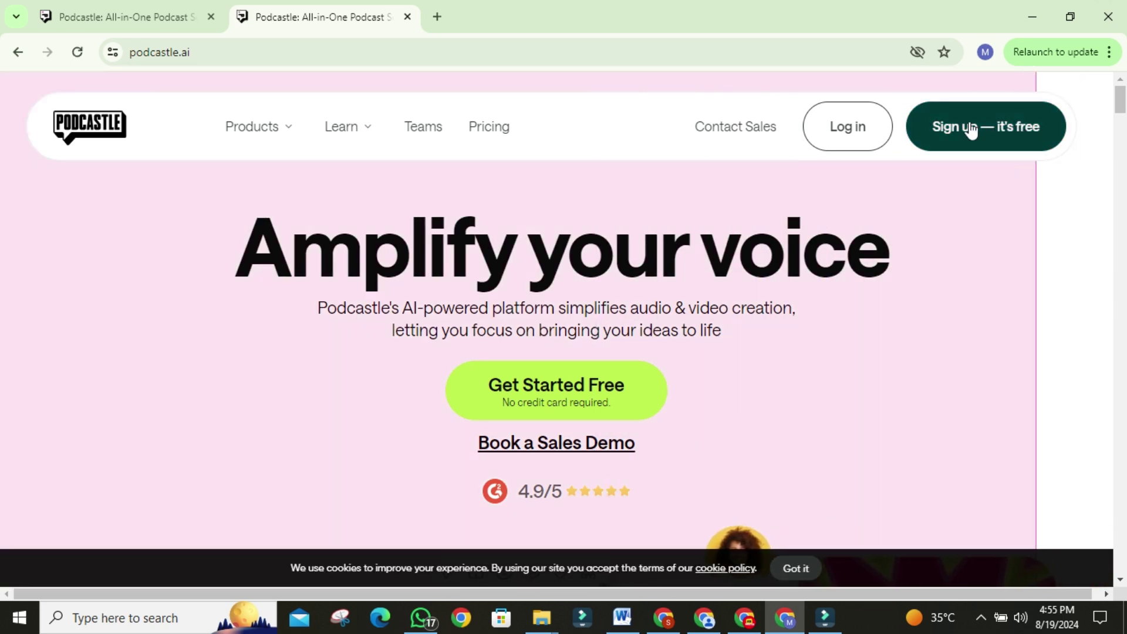
Sign up for Podcastle with the existing Google account and skip choosing a paid plan.
{"action": "left_click", "coordinate": [946, 128]}
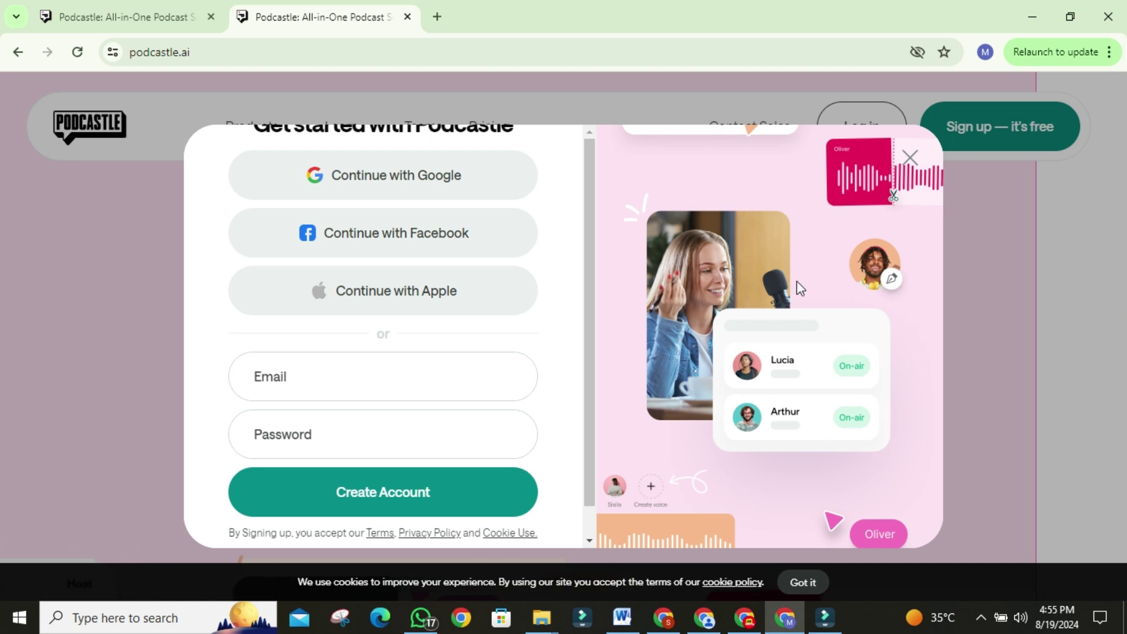
{"action": "left_click", "coordinate": [396, 181]}
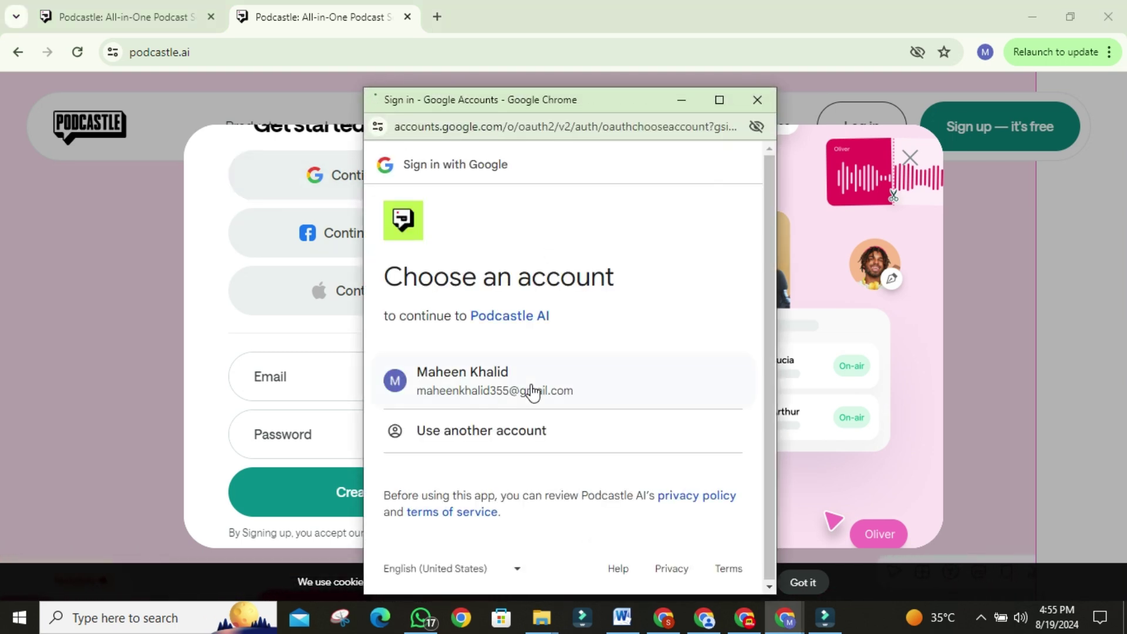
{"action": "left_click", "coordinate": [531, 388]}
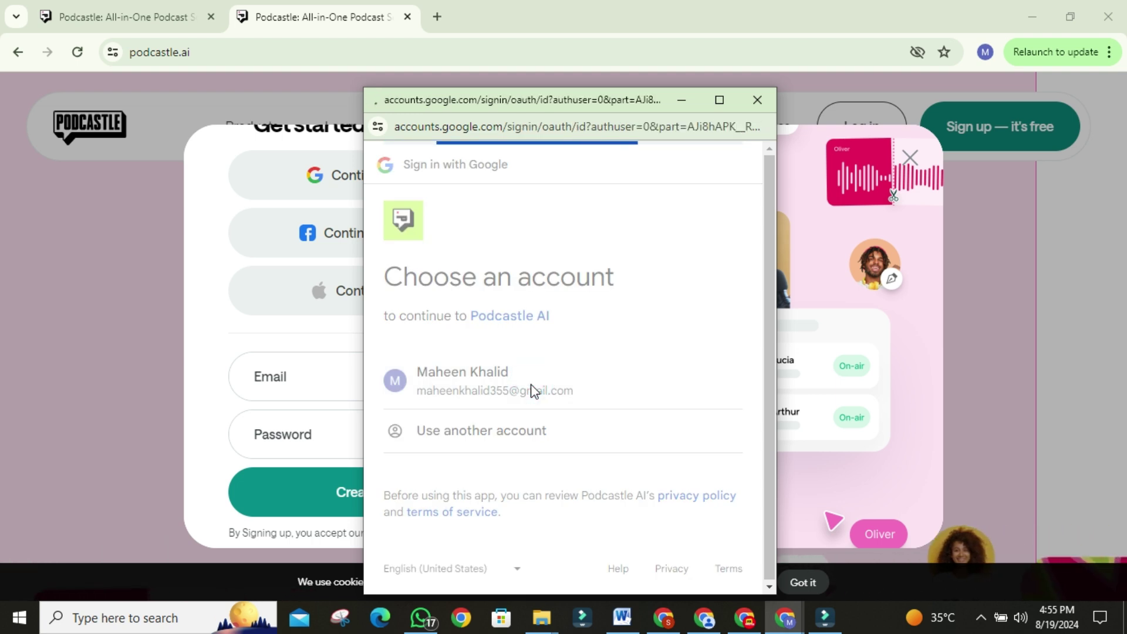
{"action": "left_click", "coordinate": [667, 479]}
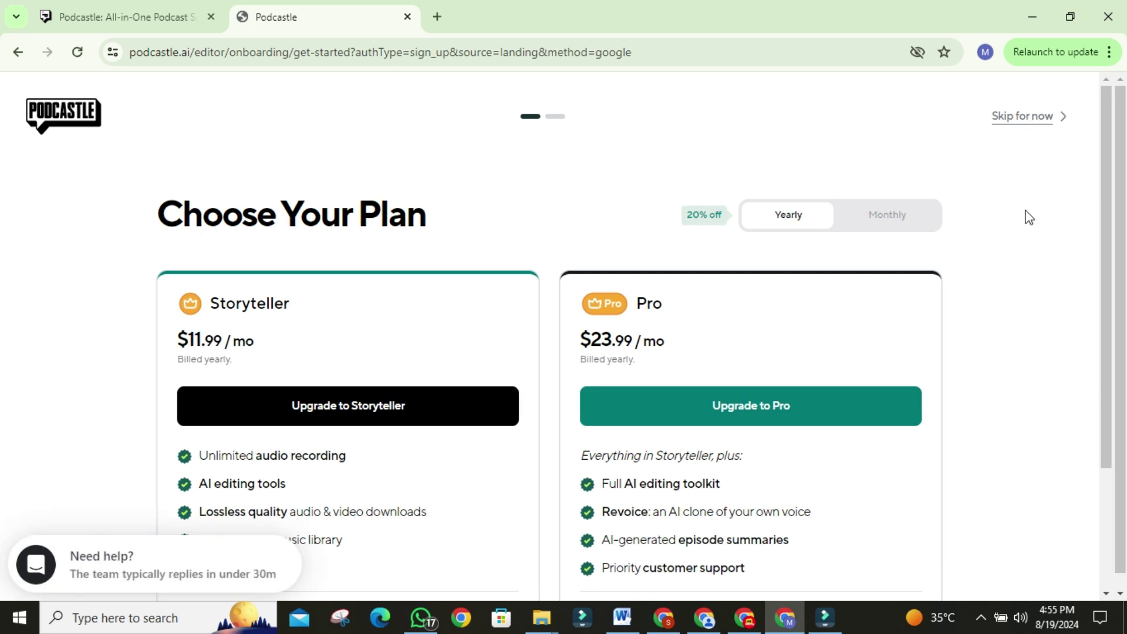
{"action": "left_click", "coordinate": [1027, 119]}
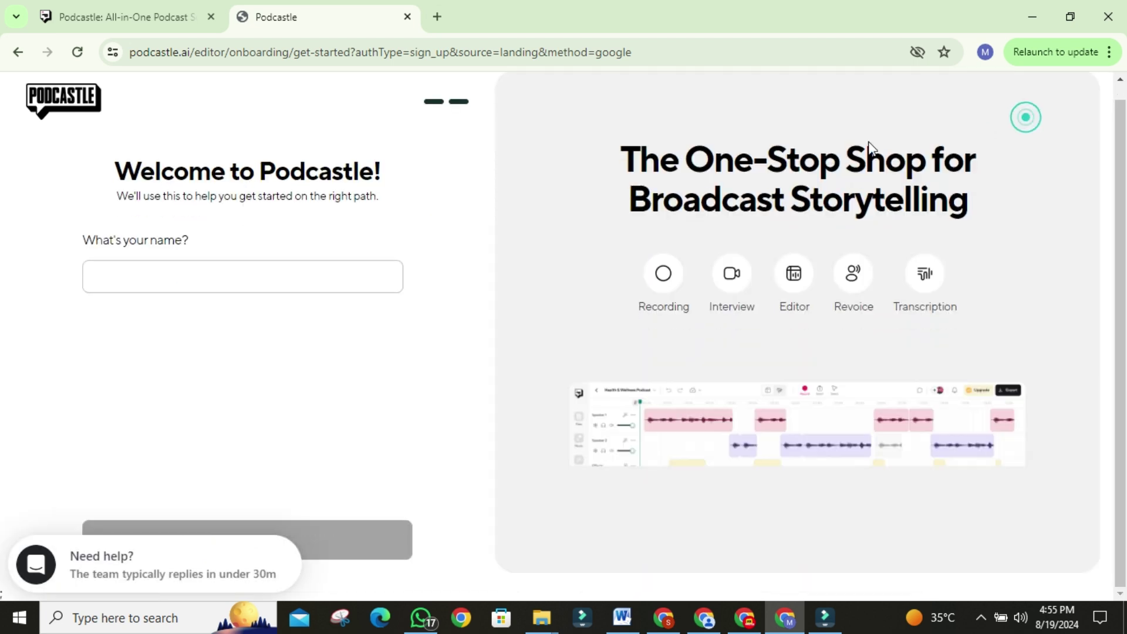
Fill in the name in the welcome form, choose Personal as the use, and Transcriptions as the planned content.
{"action": "left_click", "coordinate": [246, 286]}
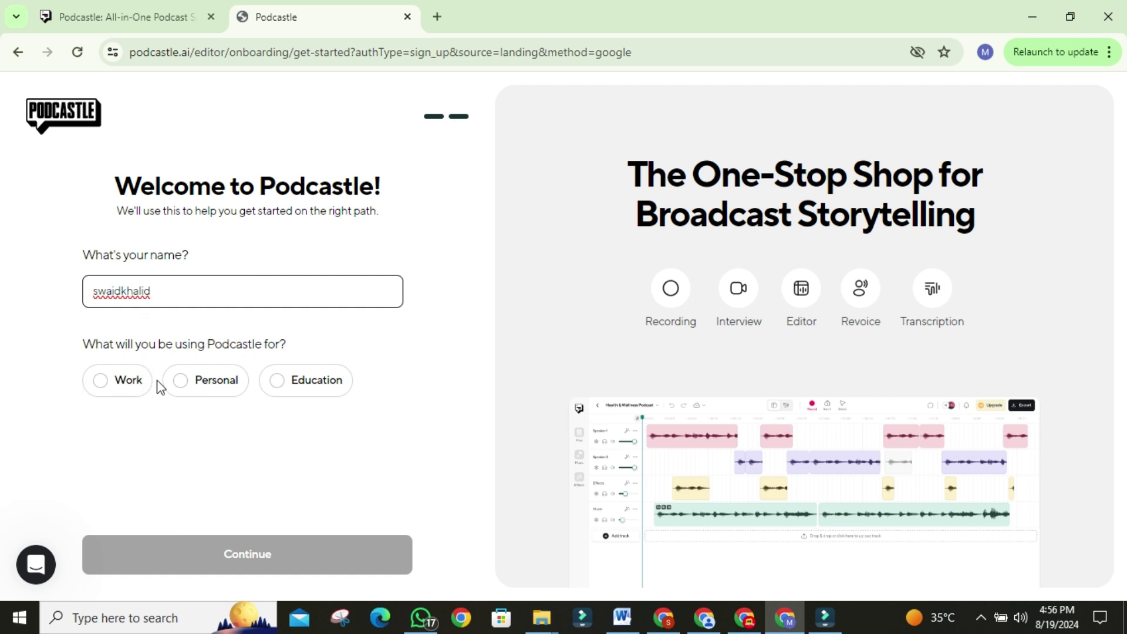
{"action": "left_click", "coordinate": [206, 389]}
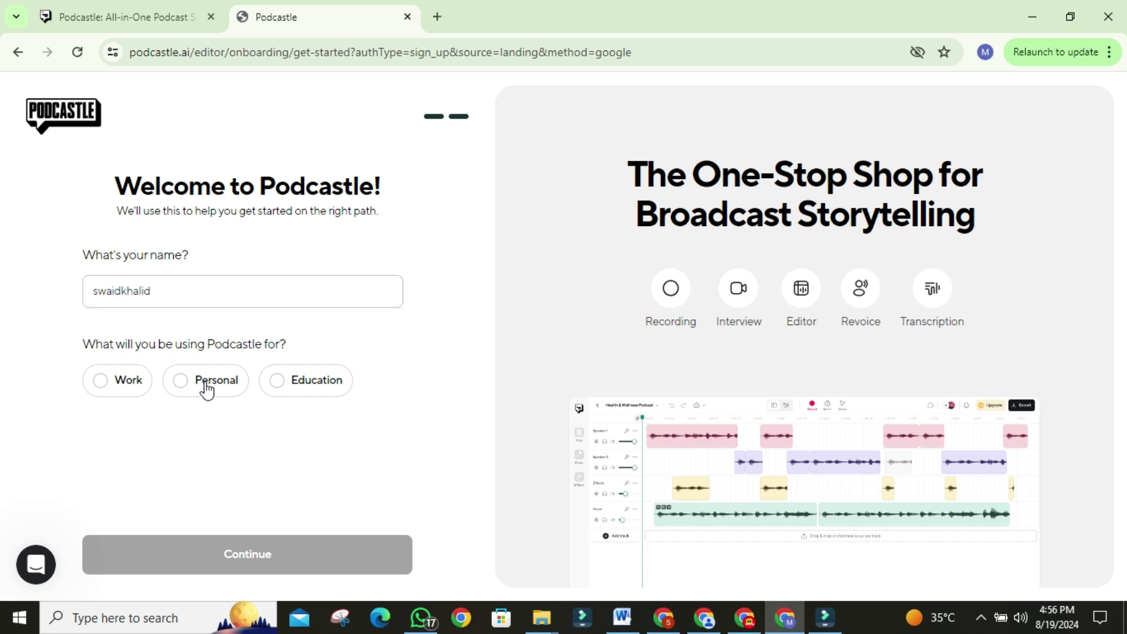
{"action": "scroll", "coordinate": [211, 422], "scroll_direction": "down", "scroll_amount": 2}
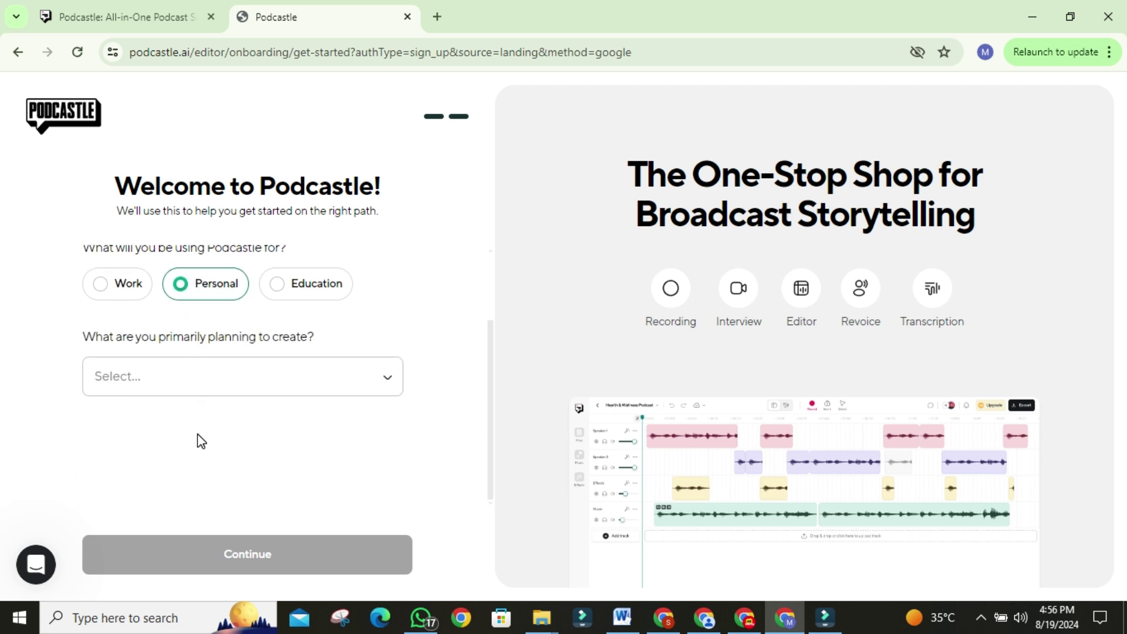
{"action": "left_click", "coordinate": [272, 376]}
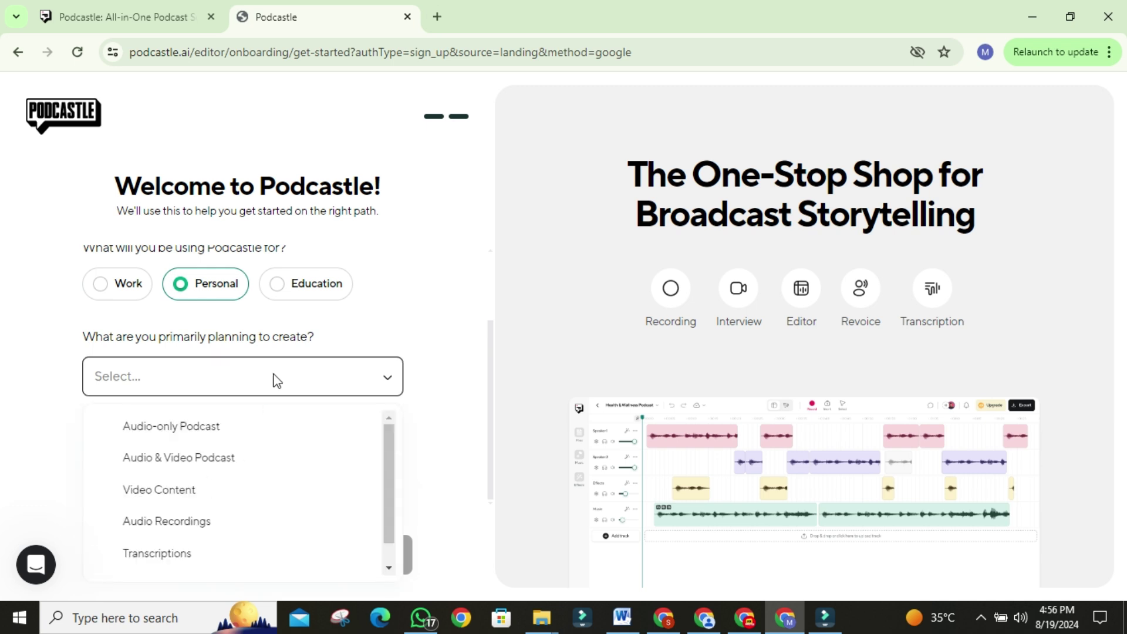
{"action": "left_click", "coordinate": [181, 554]}
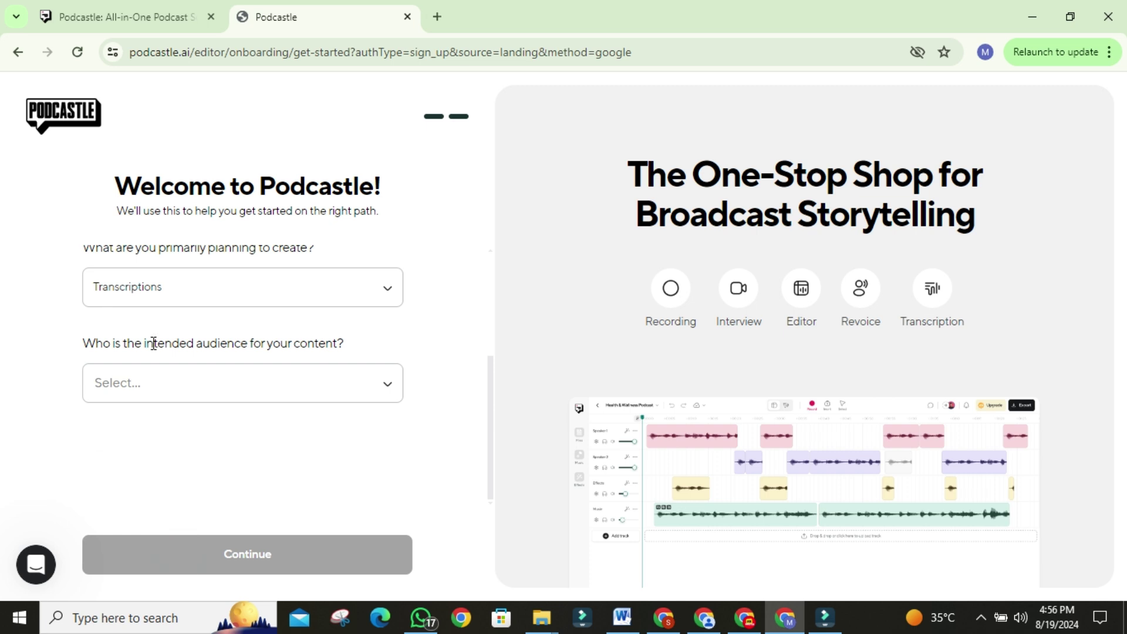
Set the intended audience to Personal use, answer "Yes, plenty" for audio/video tool experience, and submit the welcome form.
{"action": "left_click", "coordinate": [155, 386]}
{"action": "left_click", "coordinate": [230, 435]}
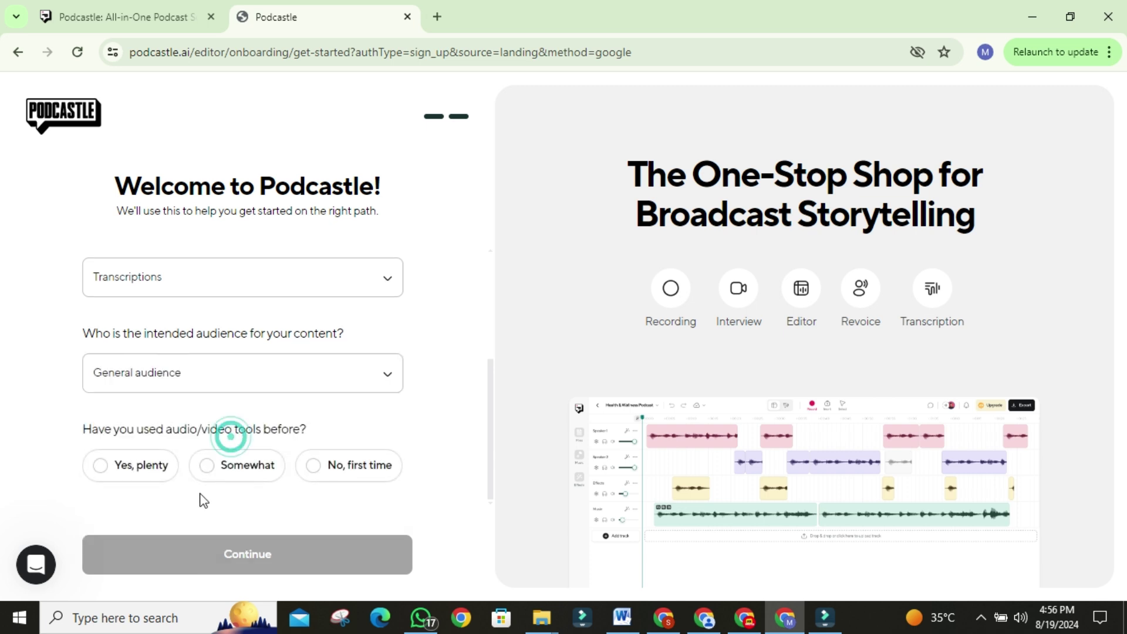
{"action": "left_click", "coordinate": [202, 377]}
{"action": "left_click", "coordinate": [159, 521]}
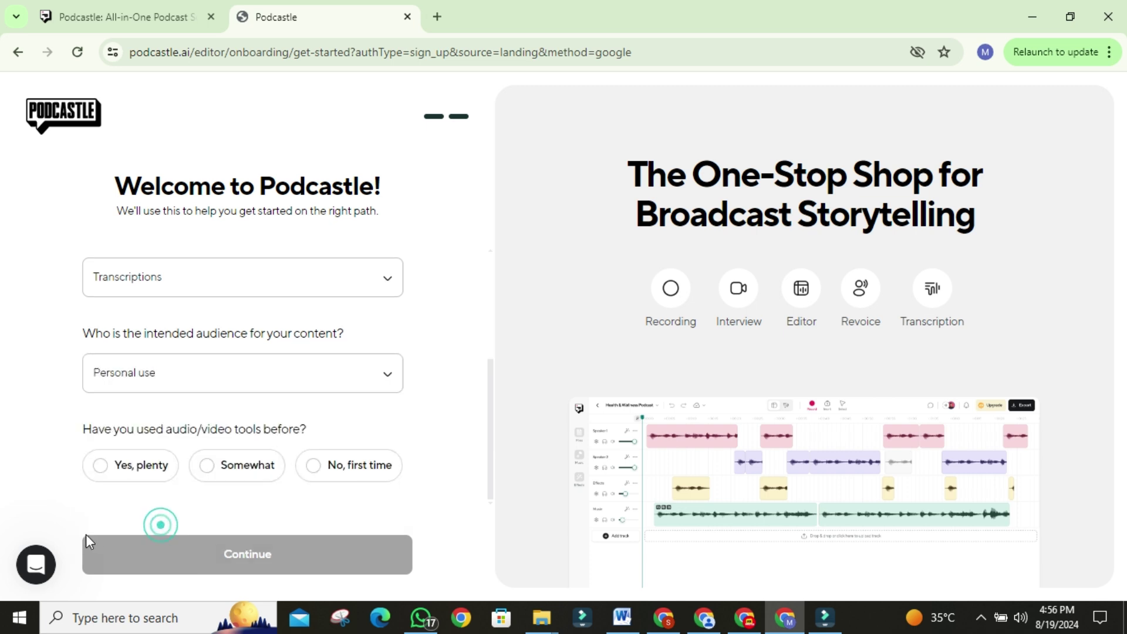
{"action": "left_click", "coordinate": [101, 466]}
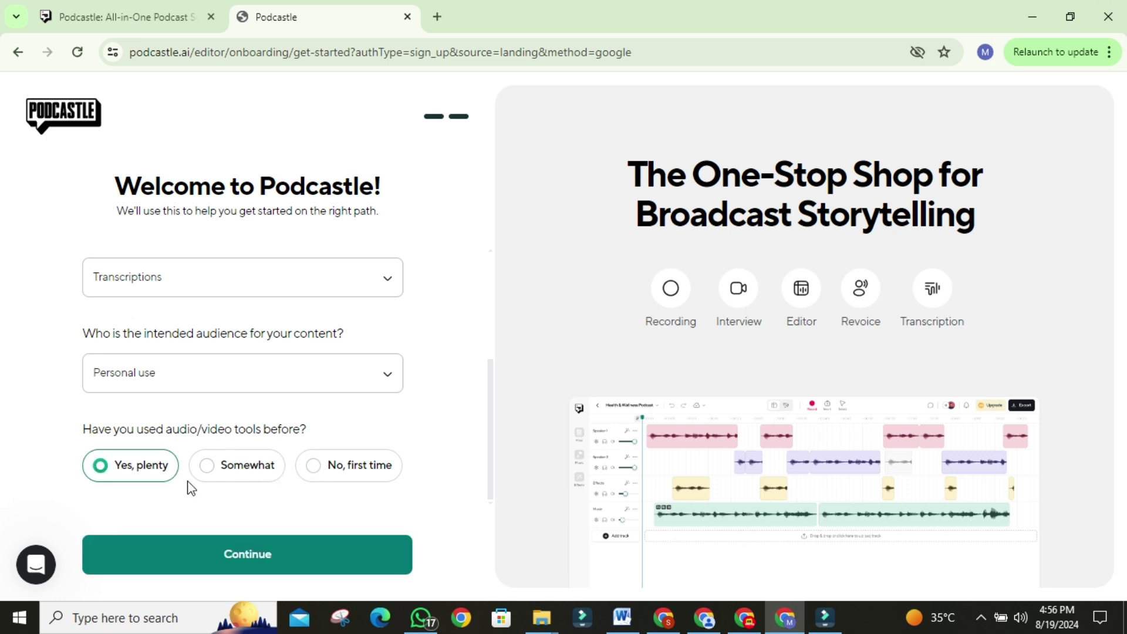
{"action": "left_click", "coordinate": [229, 548]}
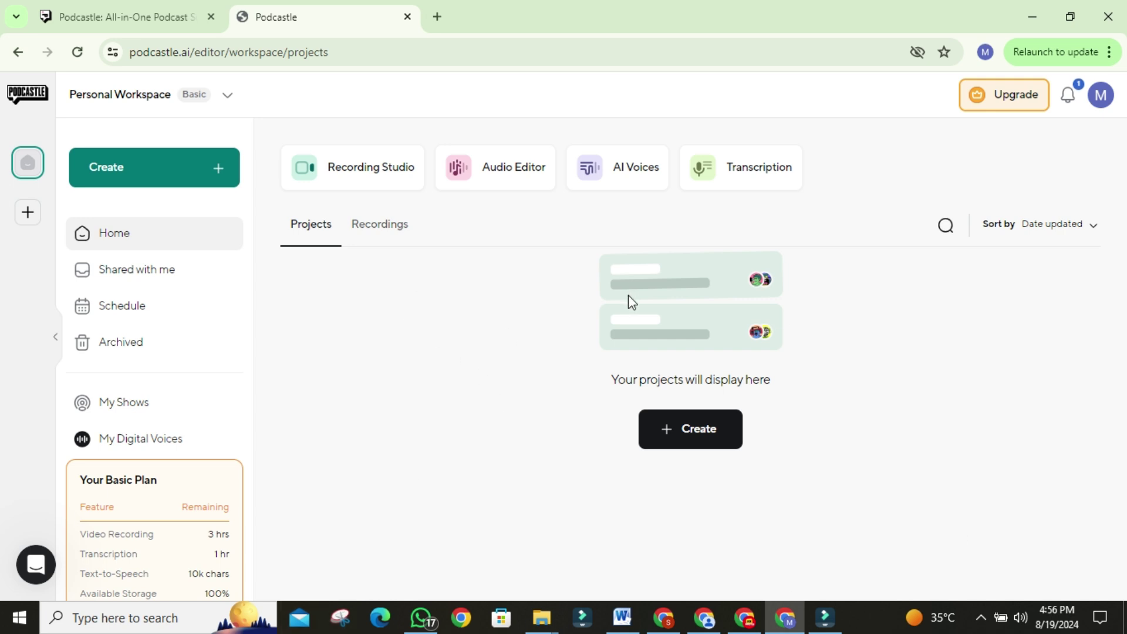
Start a Transcription project and browse for the import file in the YouTube videos folder on Local Disk (D:).
{"action": "left_click", "coordinate": [743, 171]}
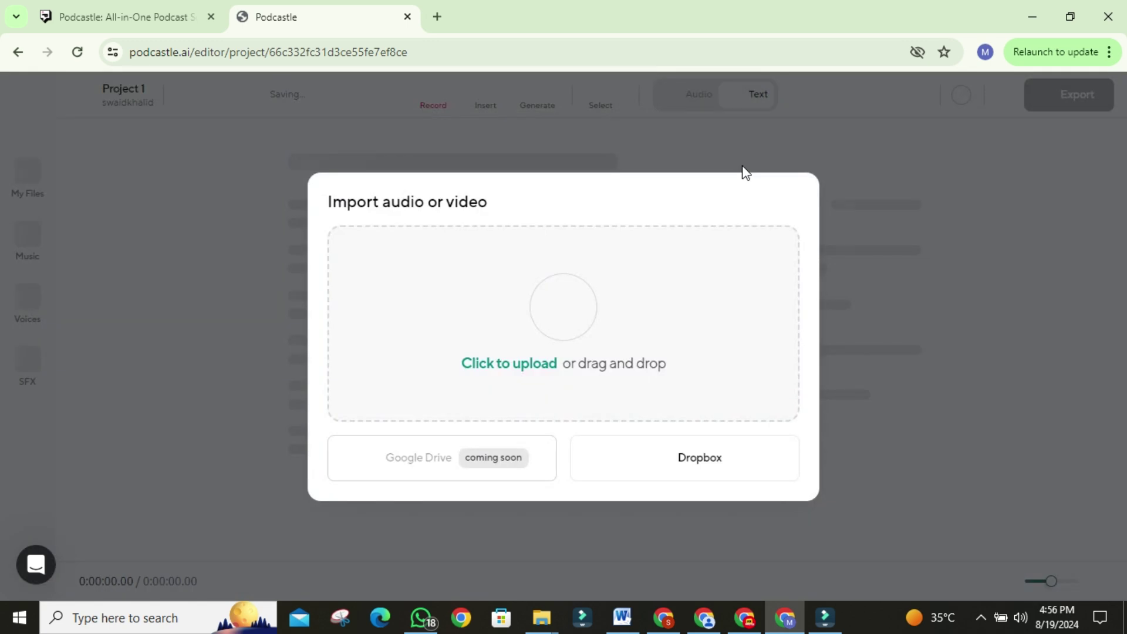
{"action": "left_click", "coordinate": [565, 321]}
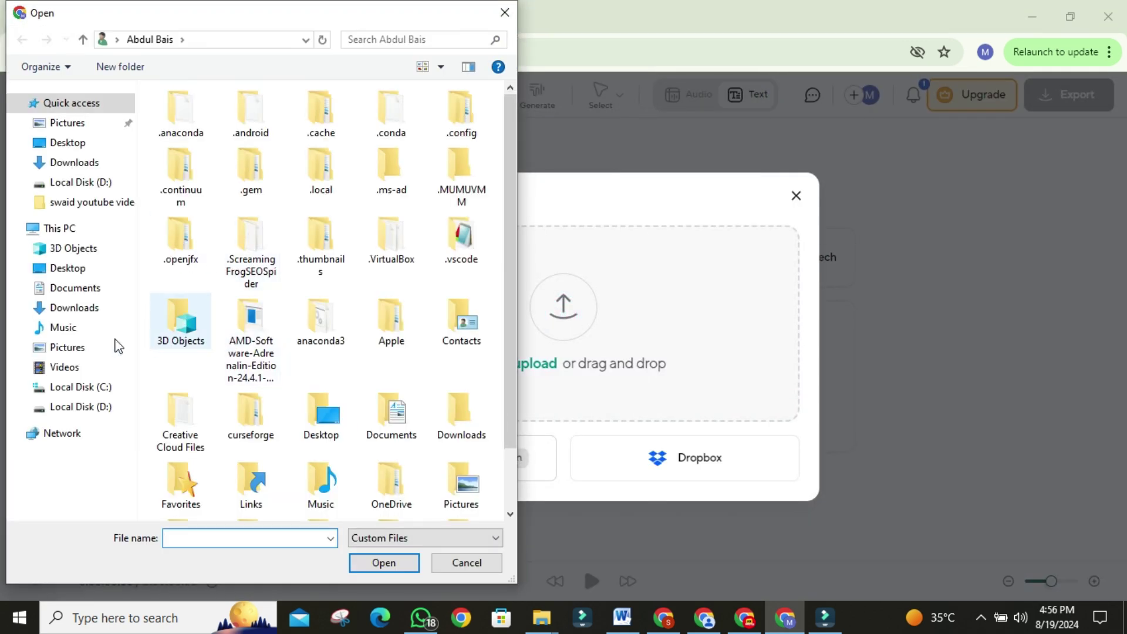
{"action": "left_click", "coordinate": [71, 406]}
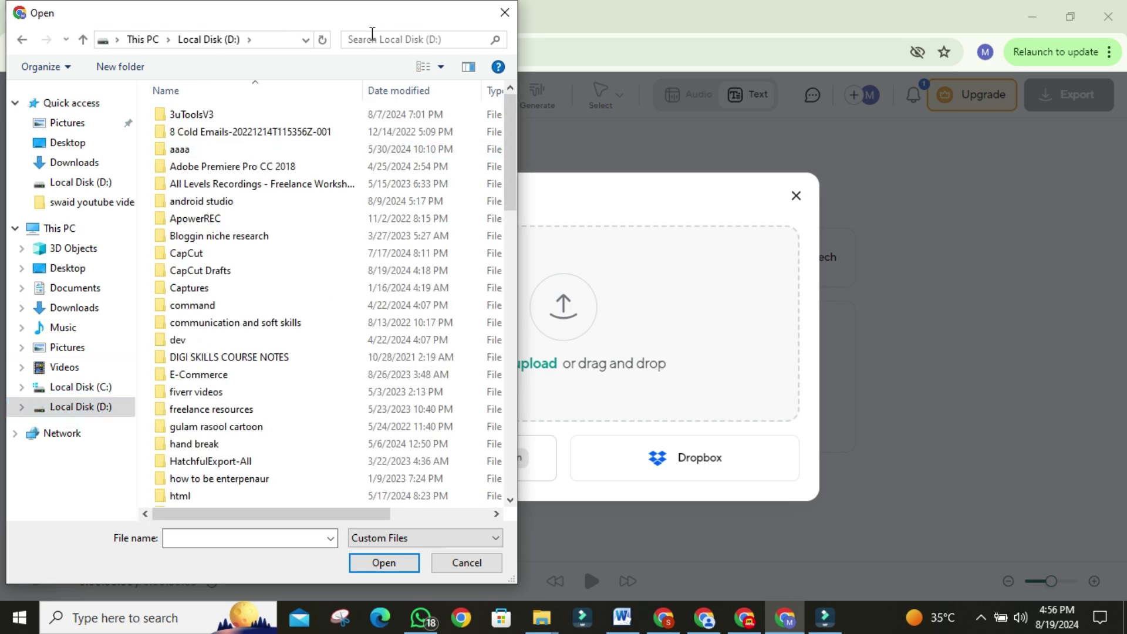
{"action": "left_click", "coordinate": [370, 32]}
{"action": "type", "text": "swa"}
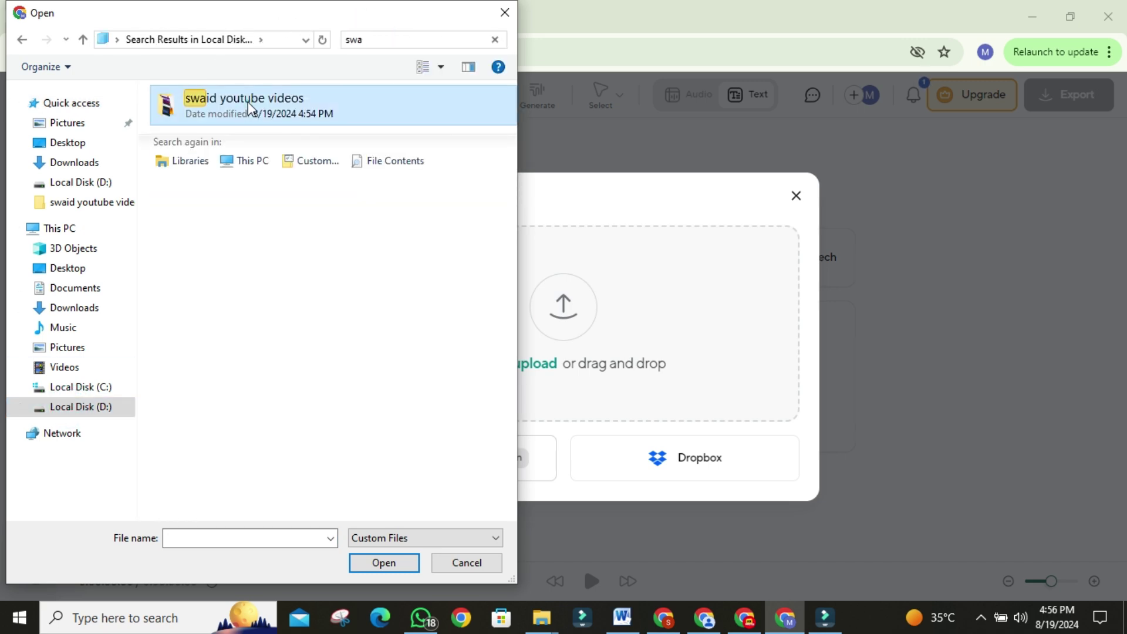
{"action": "double_click", "coordinate": [251, 108]}
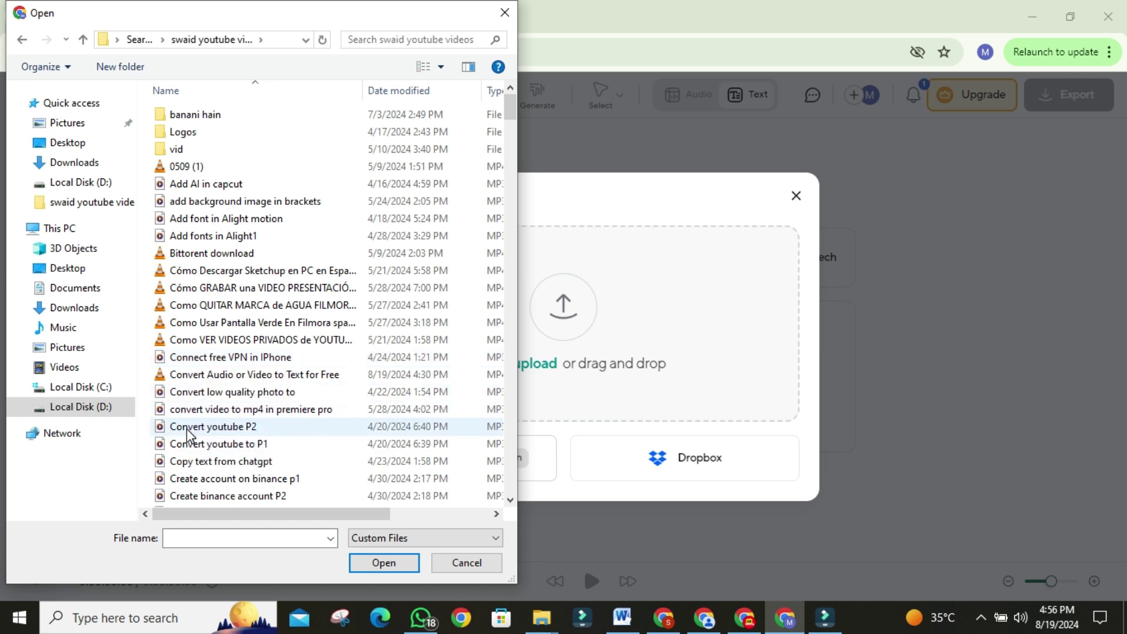
Import the audio file "download hollow knight" into the project.
{"action": "scroll", "coordinate": [246, 476], "scroll_direction": "down", "scroll_amount": 1}
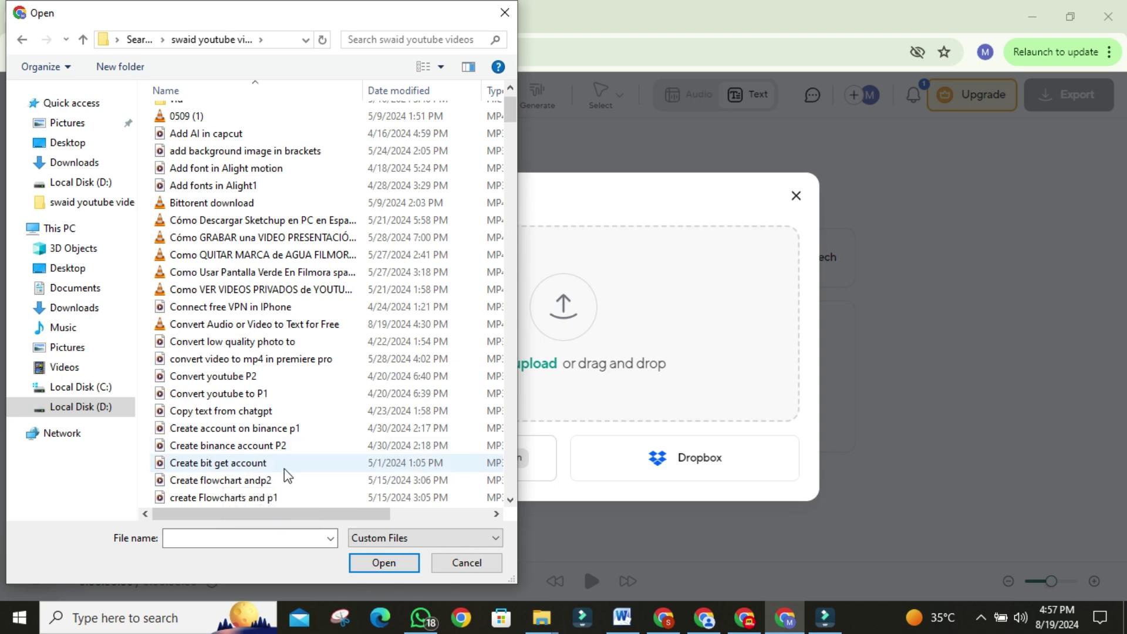
{"action": "scroll", "coordinate": [281, 473], "scroll_direction": "down", "scroll_amount": 1}
{"action": "scroll", "coordinate": [256, 476], "scroll_direction": "down", "scroll_amount": 1}
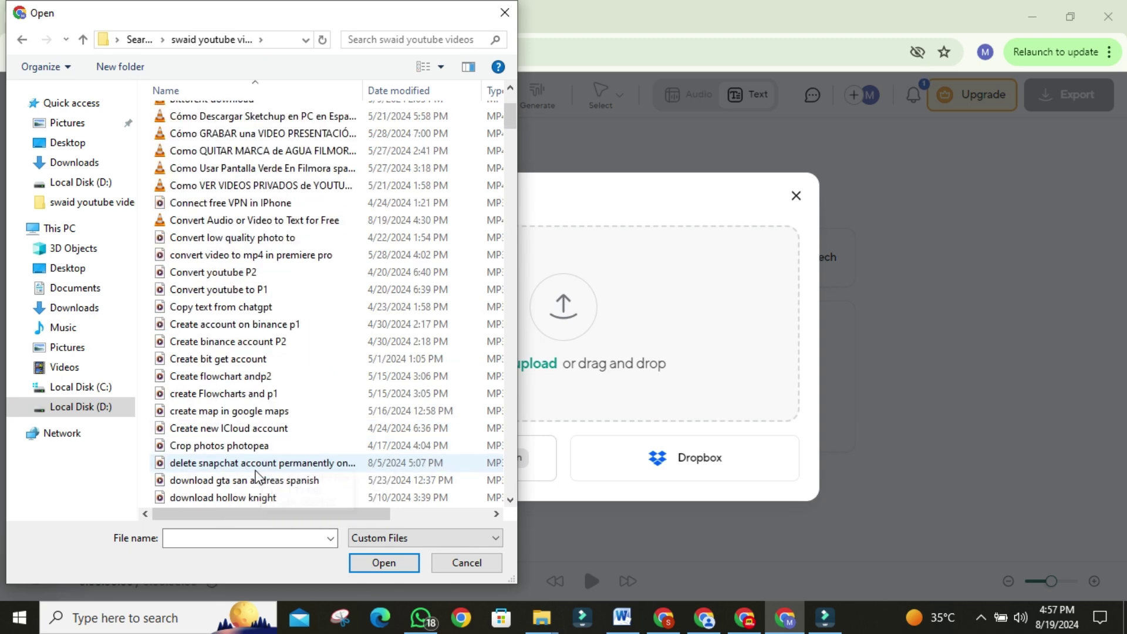
{"action": "scroll", "coordinate": [257, 476], "scroll_direction": "down", "scroll_amount": 1}
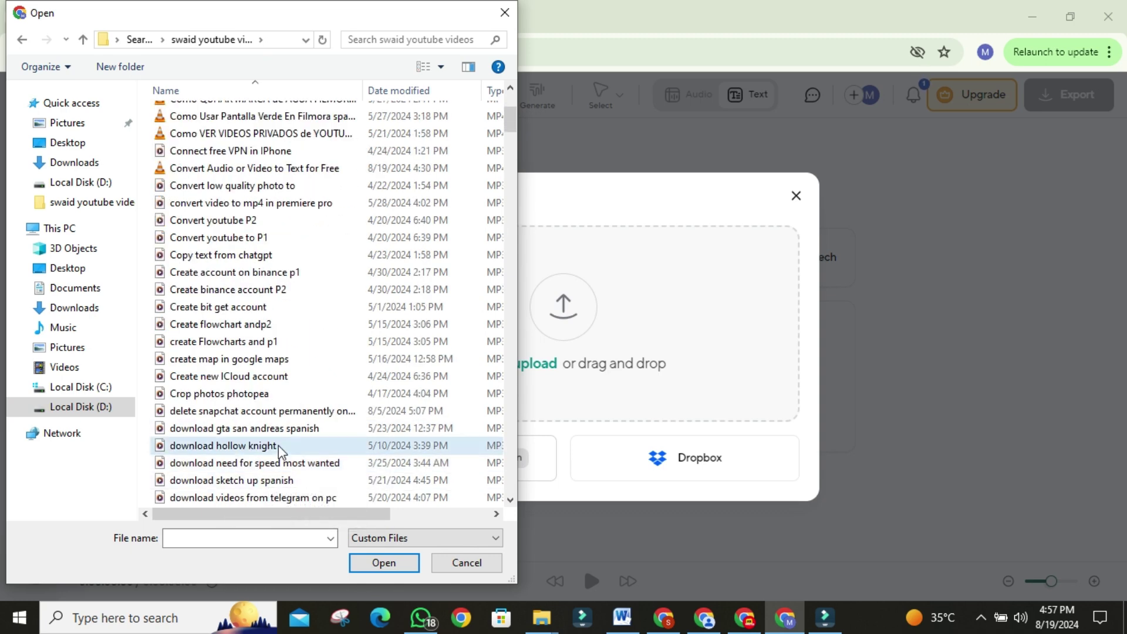
{"action": "double_click", "coordinate": [280, 447]}
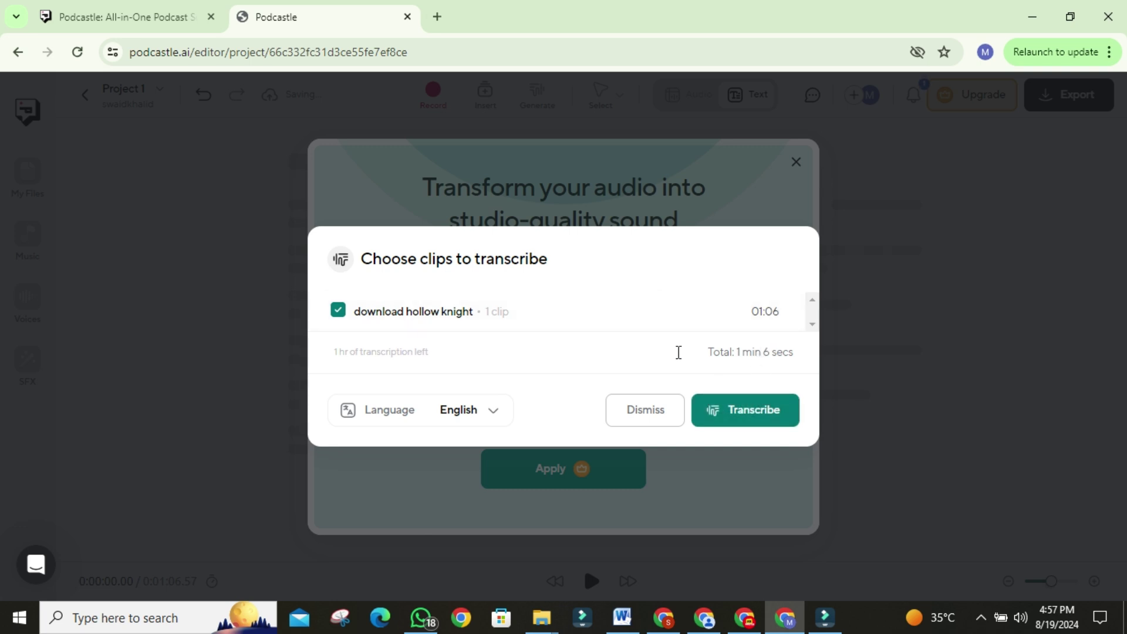
Transcribe the "download hollow knight" clip in English, dismiss the studio-quality sound offer, and review the transcript.
{"action": "left_click", "coordinate": [467, 410]}
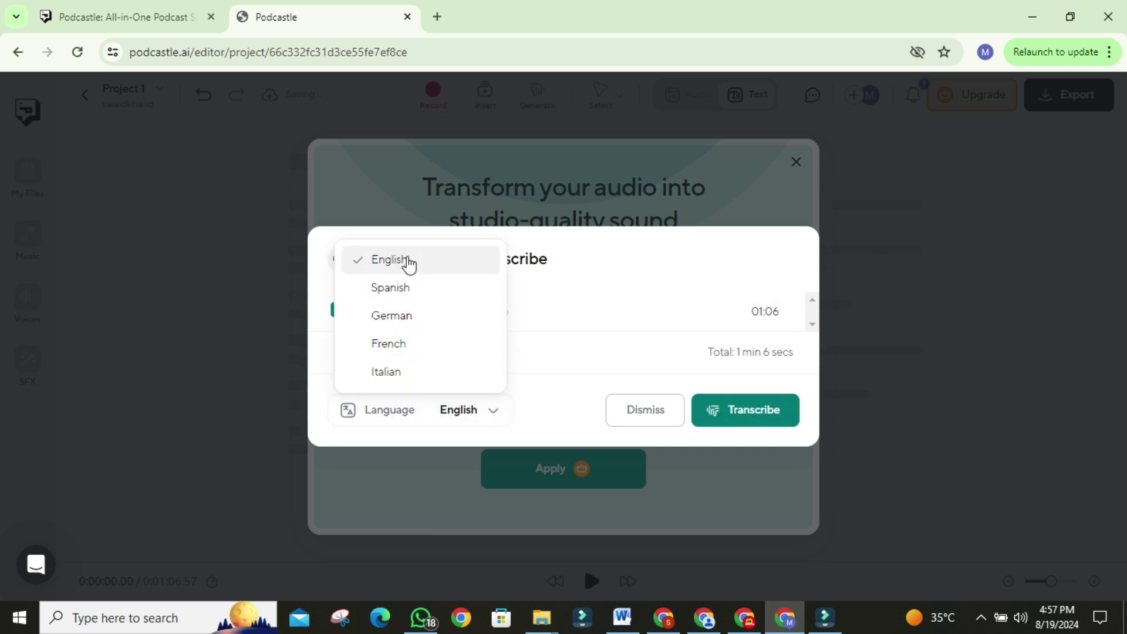
{"action": "left_click", "coordinate": [405, 258]}
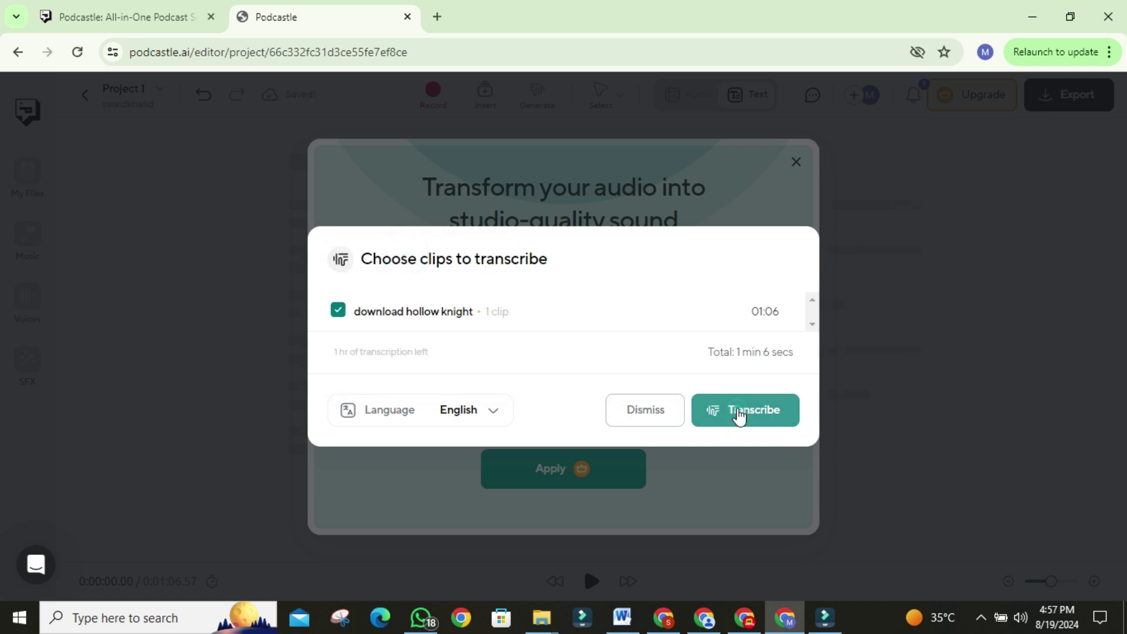
{"action": "left_click", "coordinate": [739, 414]}
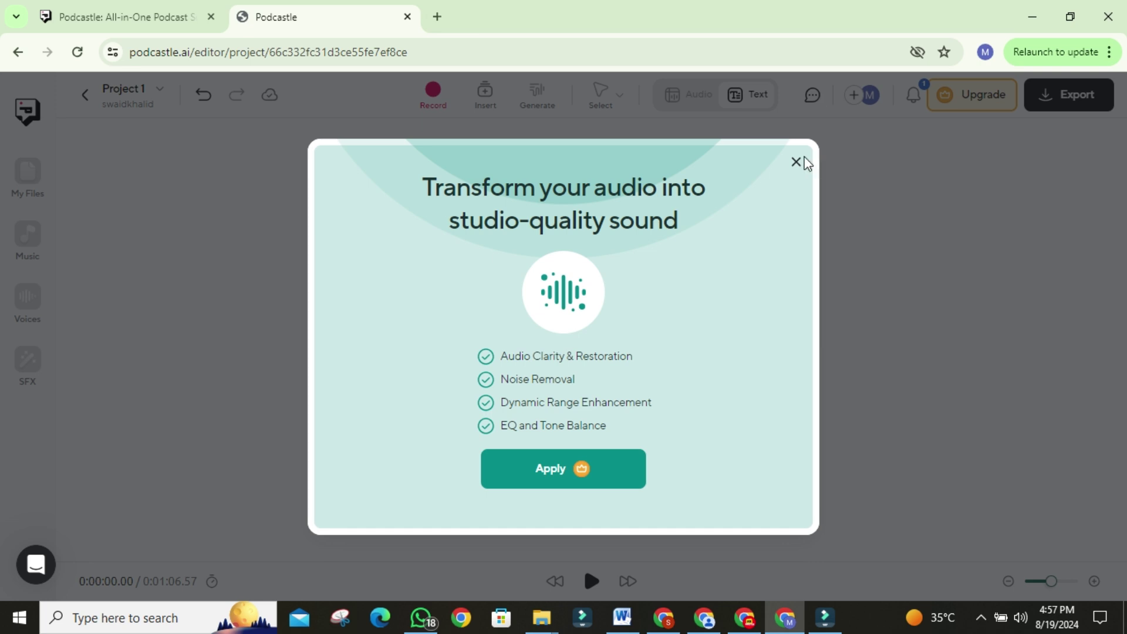
{"action": "left_click", "coordinate": [799, 162]}
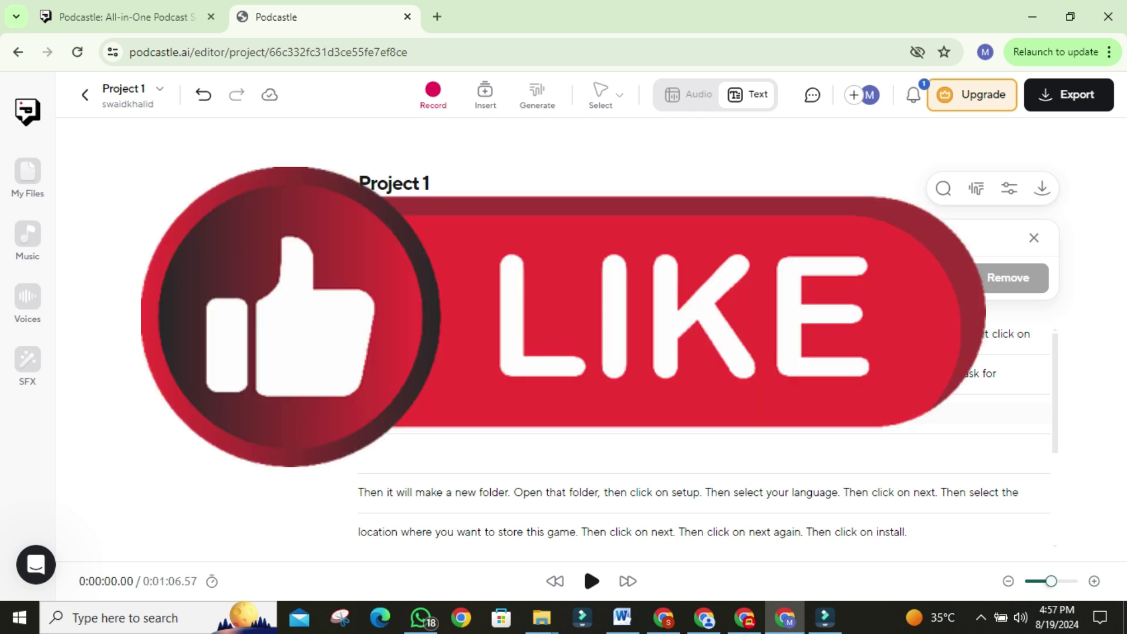
{"action": "scroll", "coordinate": [701, 481], "scroll_direction": "down", "scroll_amount": 3}
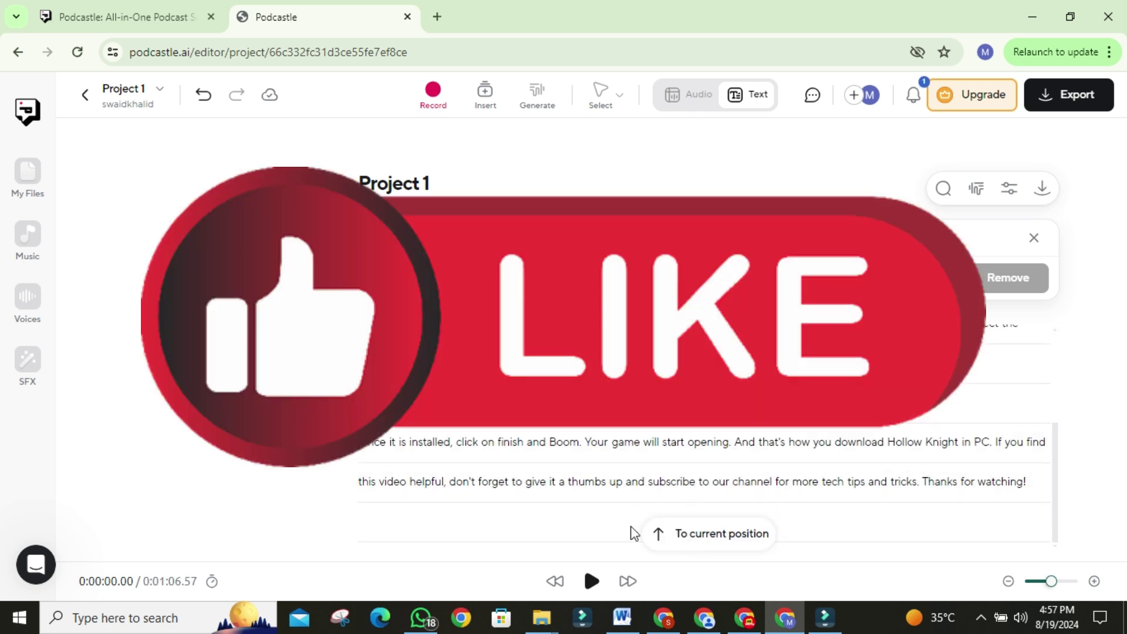